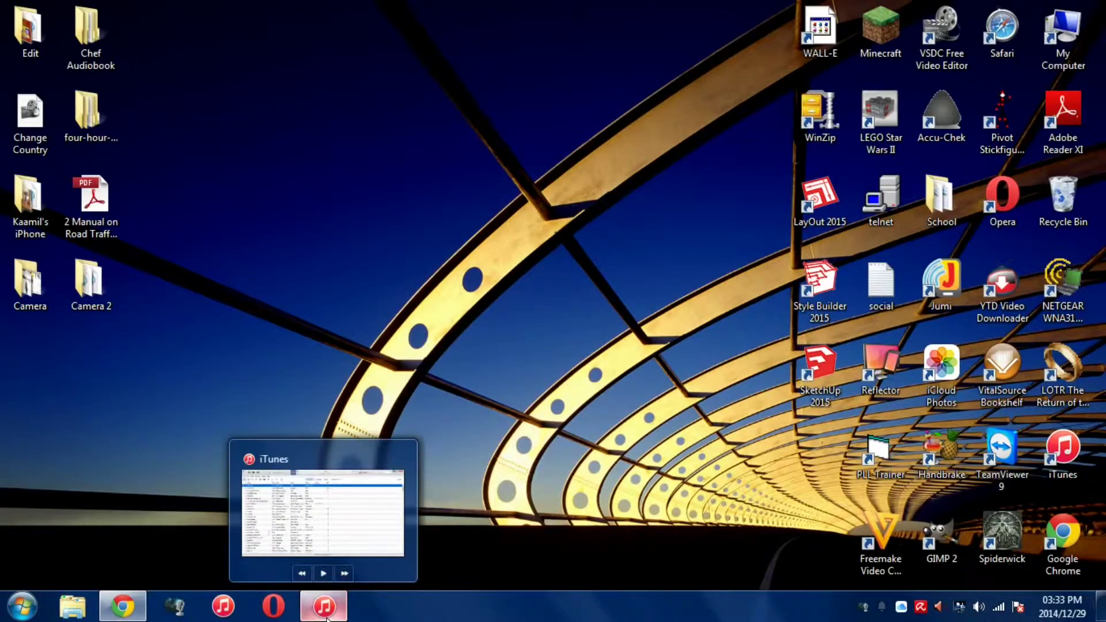
- Restore the running iTunes window from the taskbar
{"action": "left_click", "coordinate": [326, 618]}
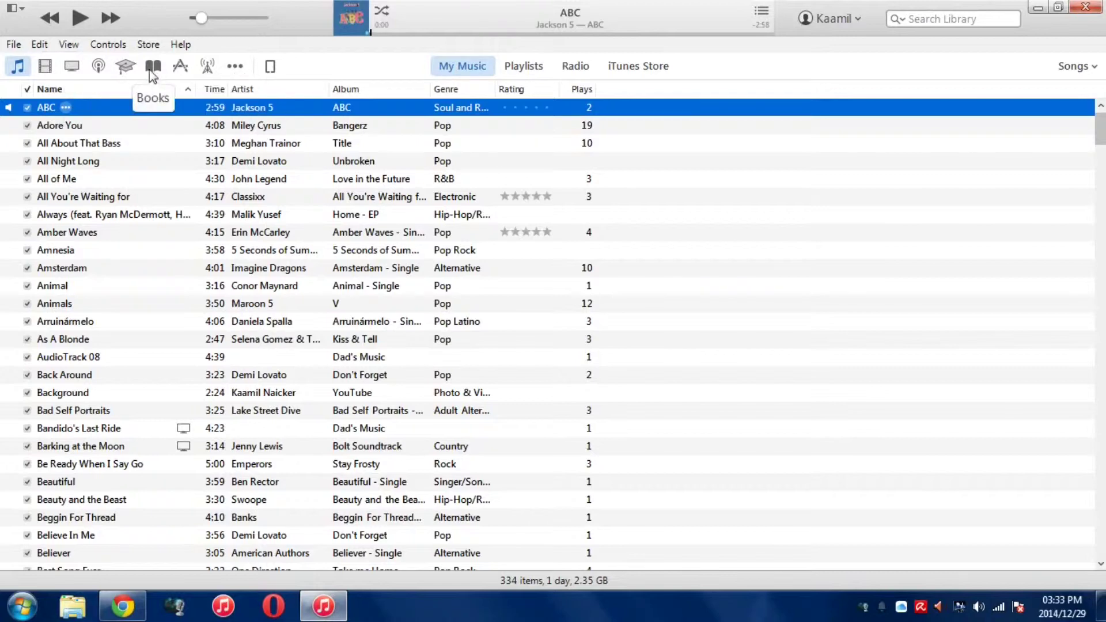
- Switch iTunes from Music to the My Movies library showing eight movies
{"action": "left_click", "coordinate": [44, 68]}
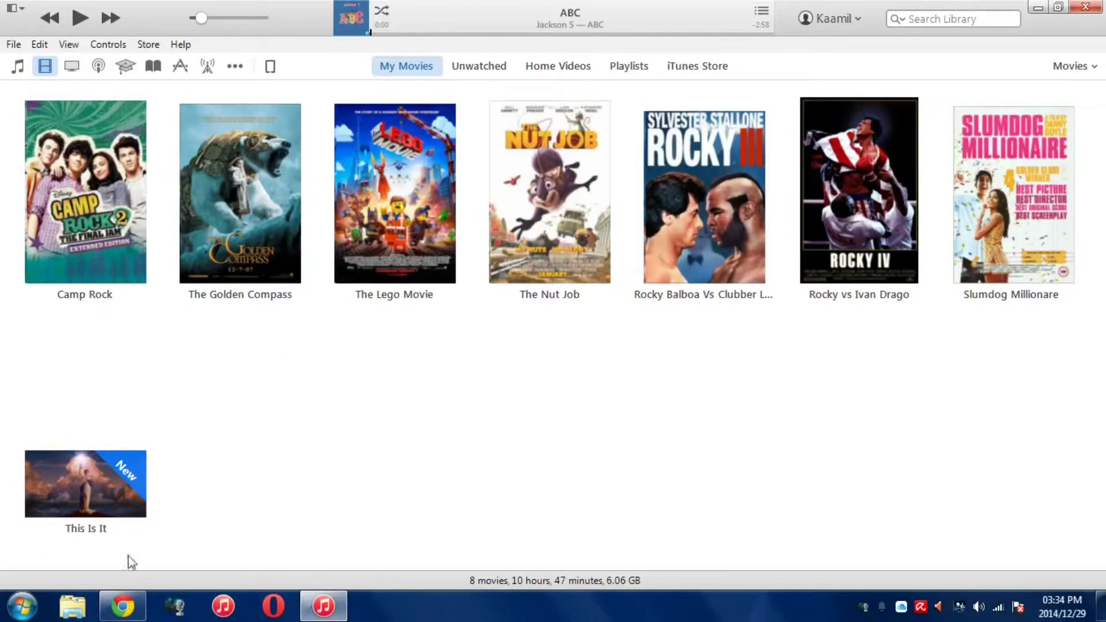
- Bring Google Chrome to the front on a blank New Tab page
{"action": "left_click", "coordinate": [124, 606]}
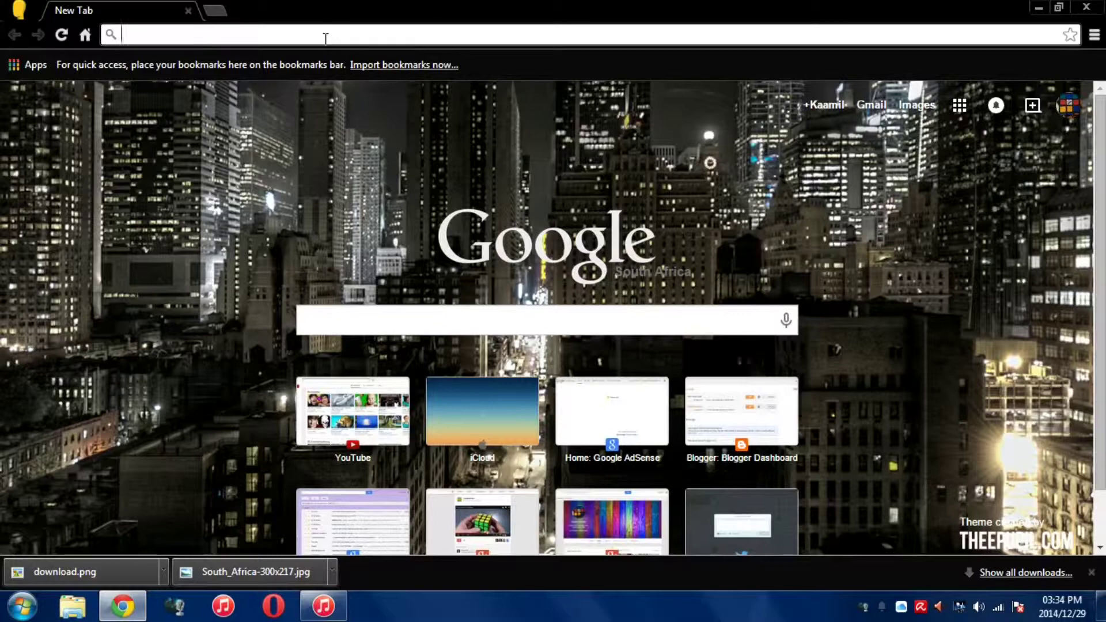
- Search Google Images for 'this is it movie poster'
{"action": "type", "text": "this "}
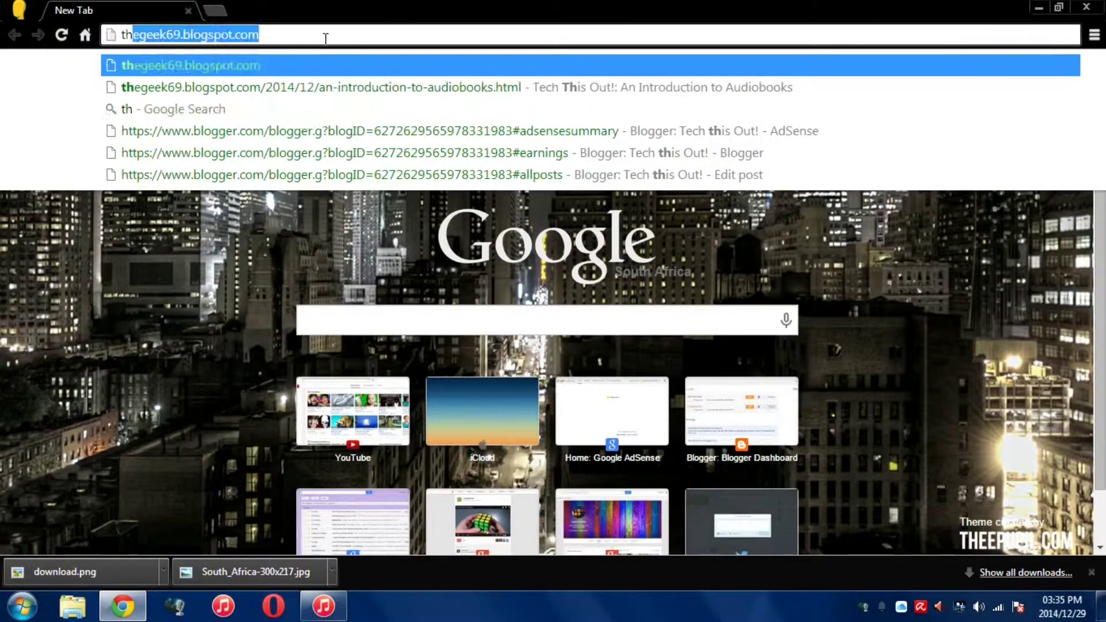
{"action": "type", "text": "is i"}
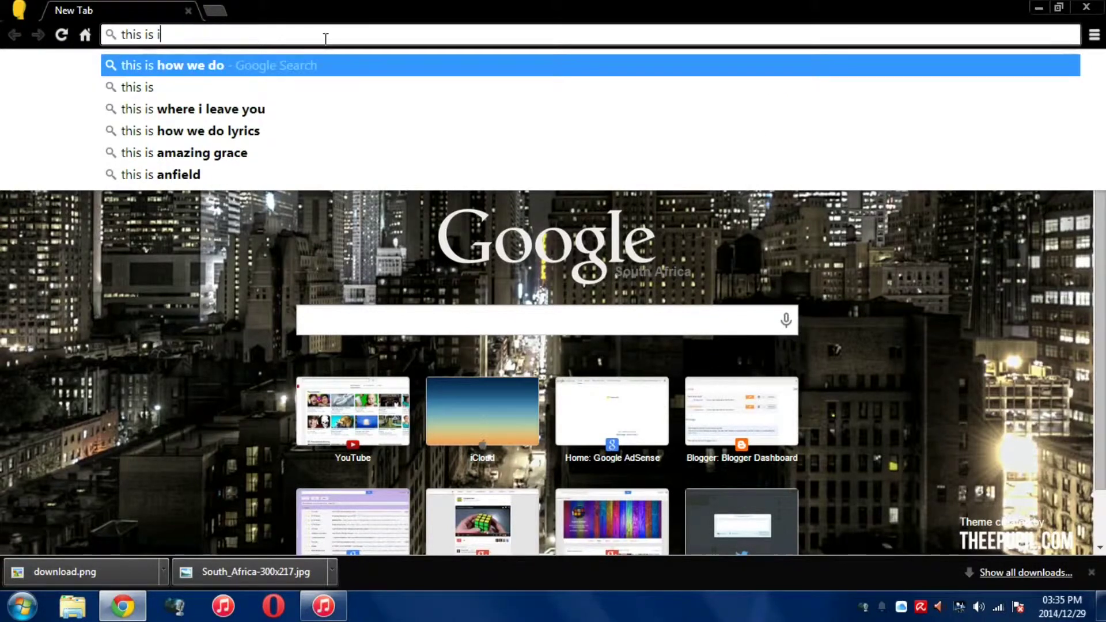
{"action": "type", "text": "t movie"}
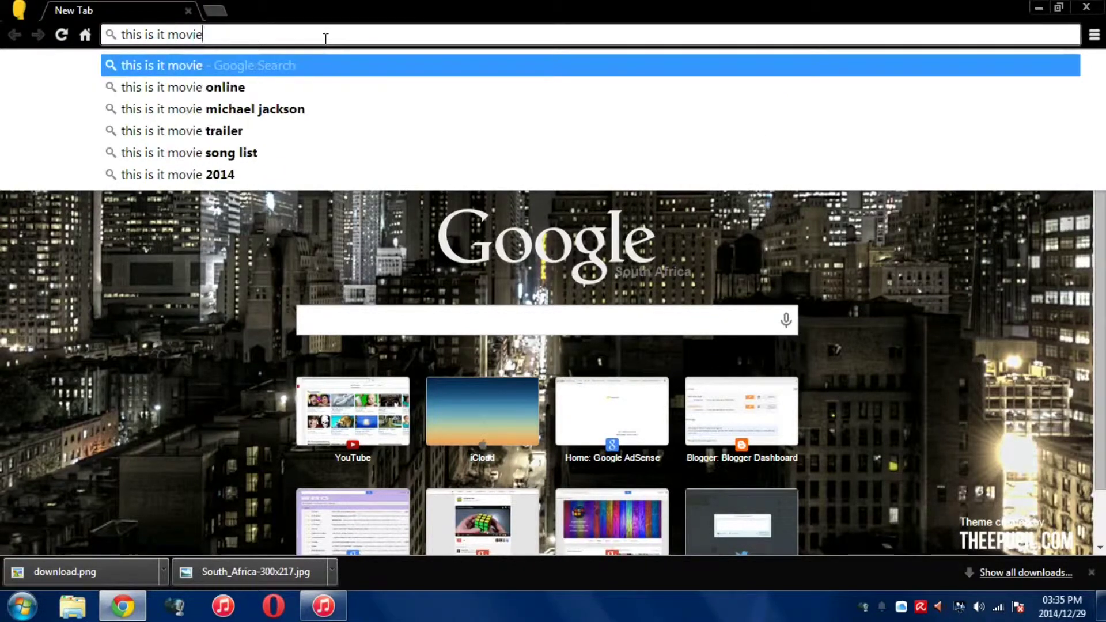
{"action": "type", "text": " poster"}
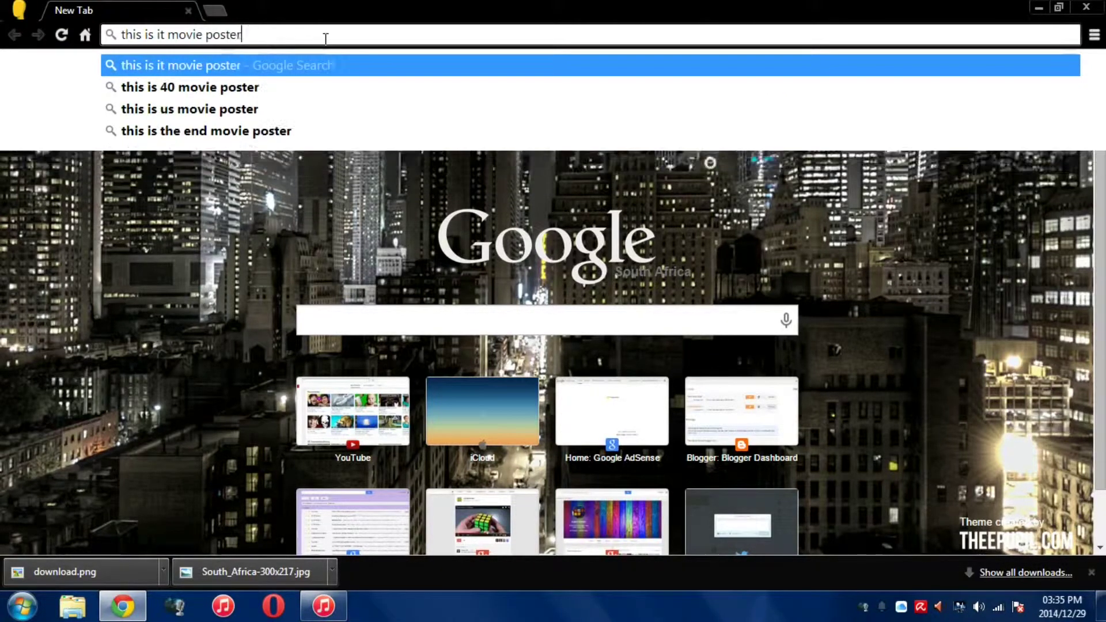
{"action": "key", "text": "Return"}
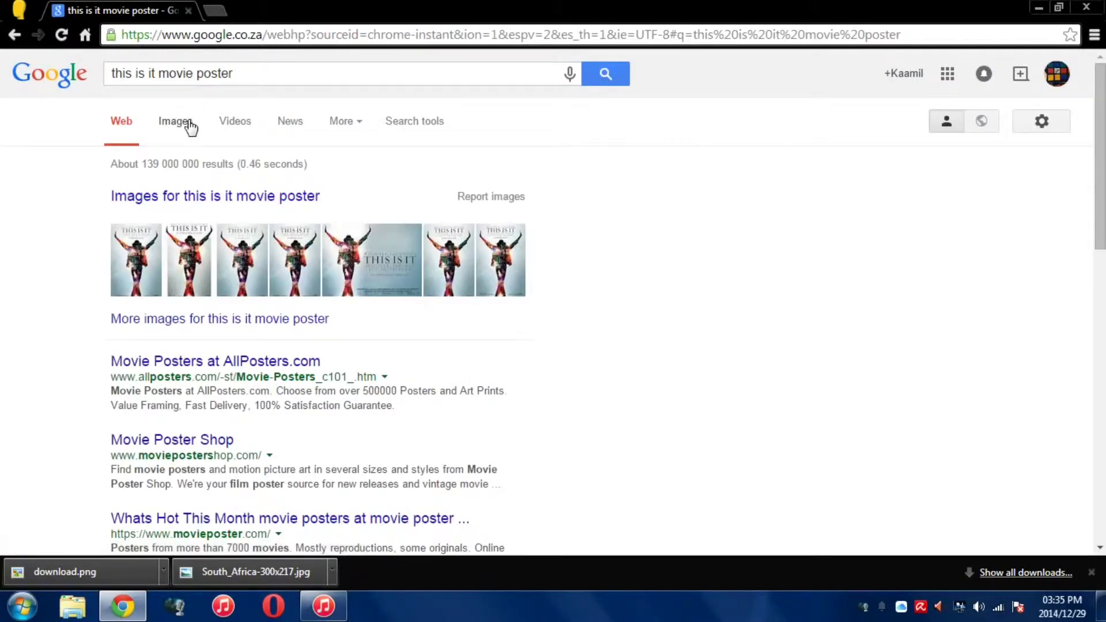
{"action": "left_click", "coordinate": [180, 122]}
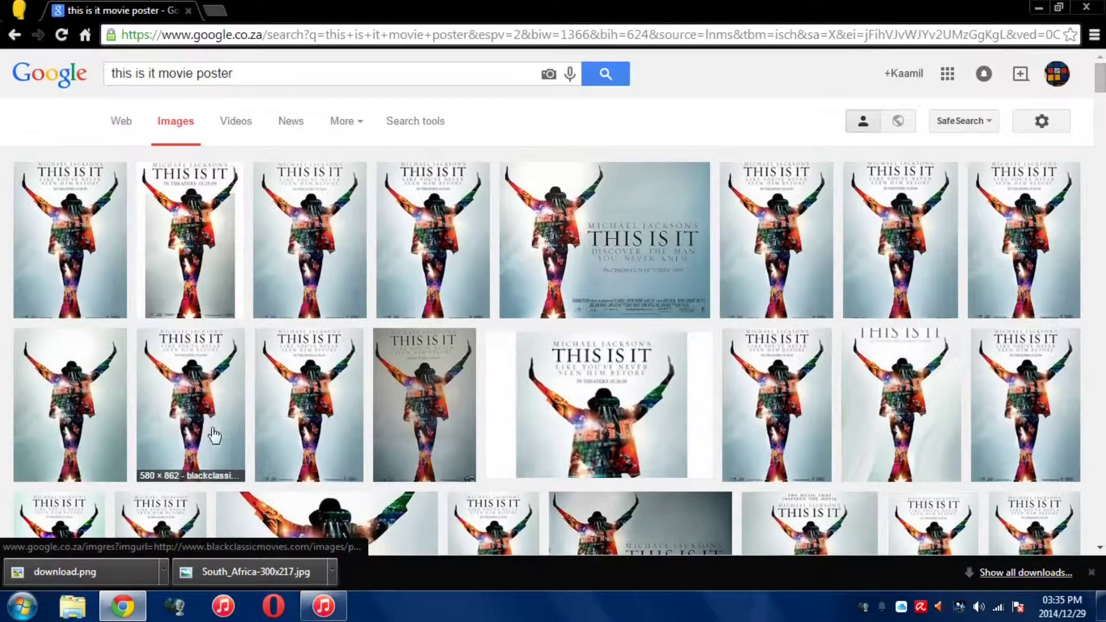
- Preview several poster thumbnails, then open the 2019 × 3000 This Is It poster and bring up its image options
{"action": "left_click", "coordinate": [252, 429]}
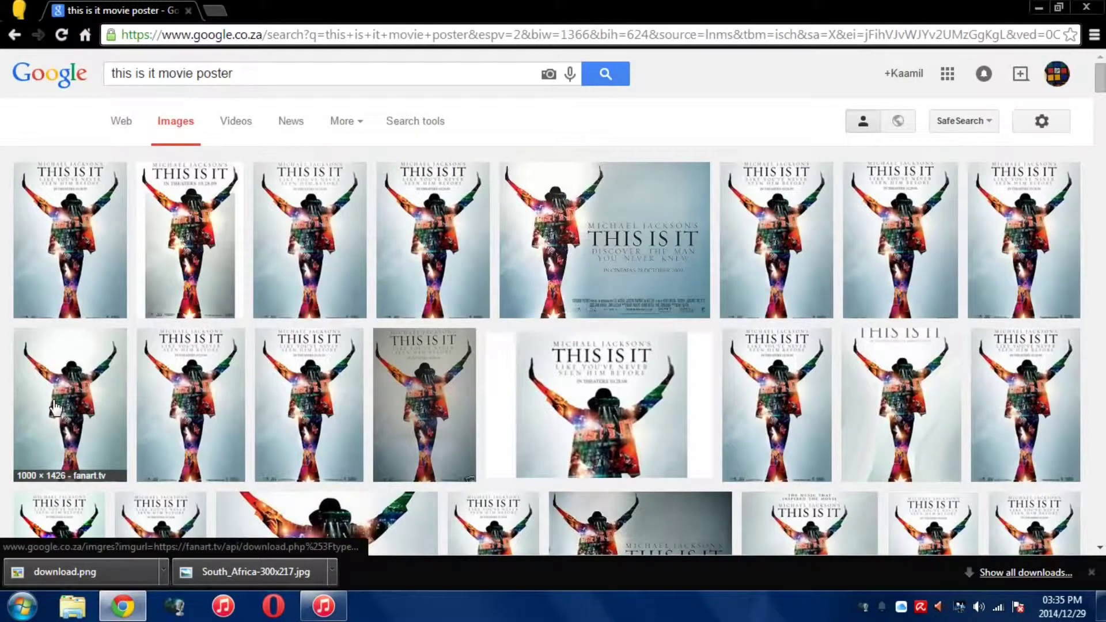
{"action": "scroll", "coordinate": [85, 370], "scroll_direction": "down", "scroll_amount": 1}
{"action": "left_click", "coordinate": [85, 370]}
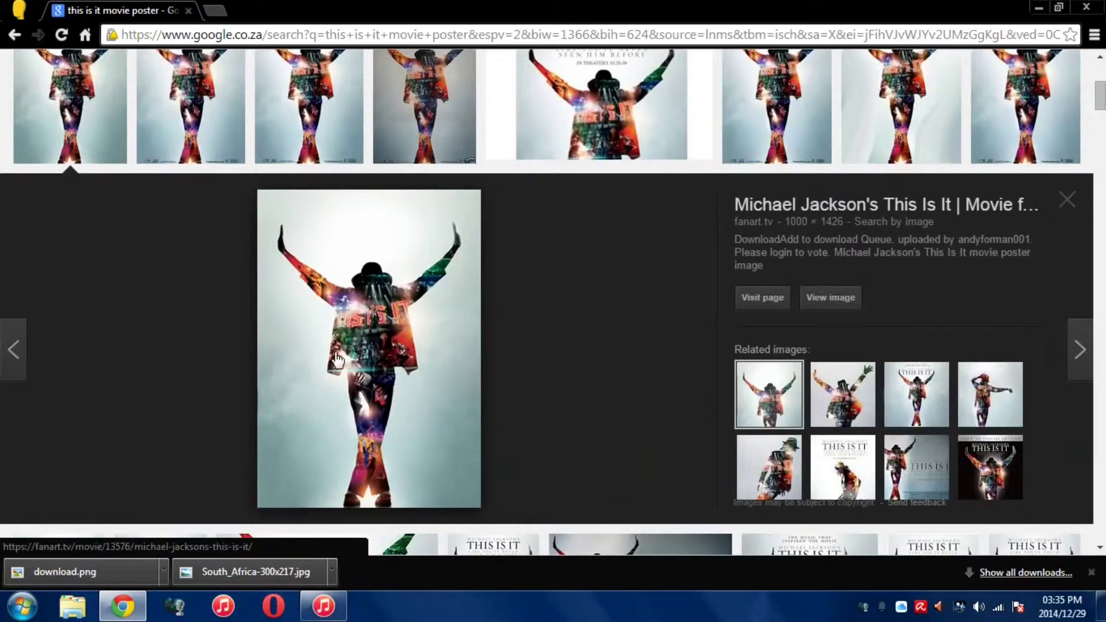
{"action": "scroll", "coordinate": [338, 358], "scroll_direction": "up", "scroll_amount": 1}
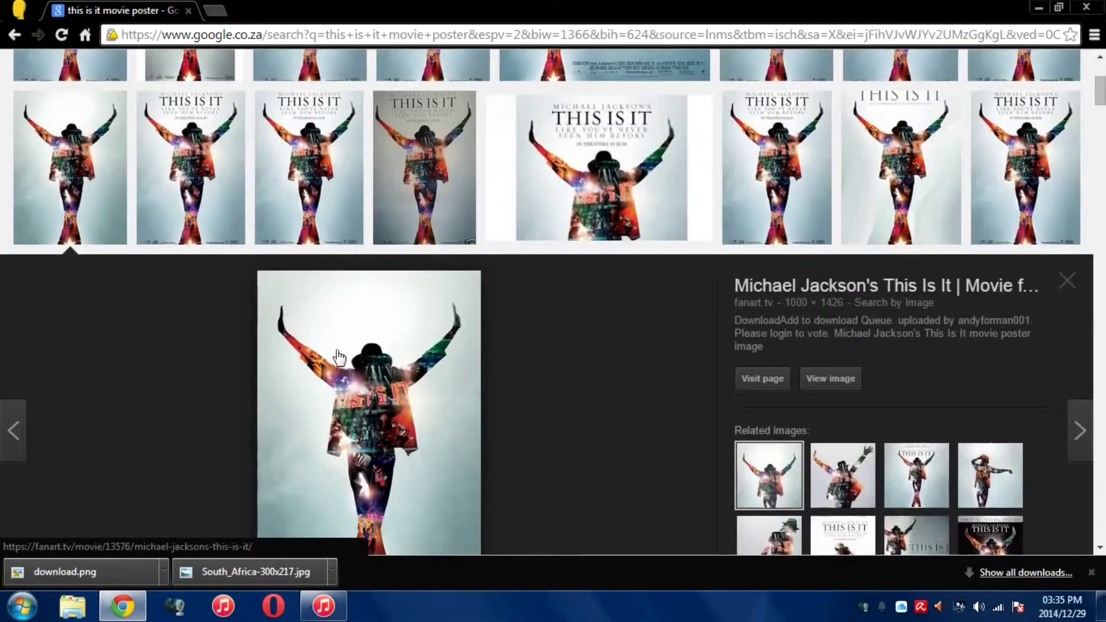
{"action": "scroll", "coordinate": [194, 272], "scroll_direction": "up", "scroll_amount": 1}
{"action": "left_click", "coordinate": [195, 272]}
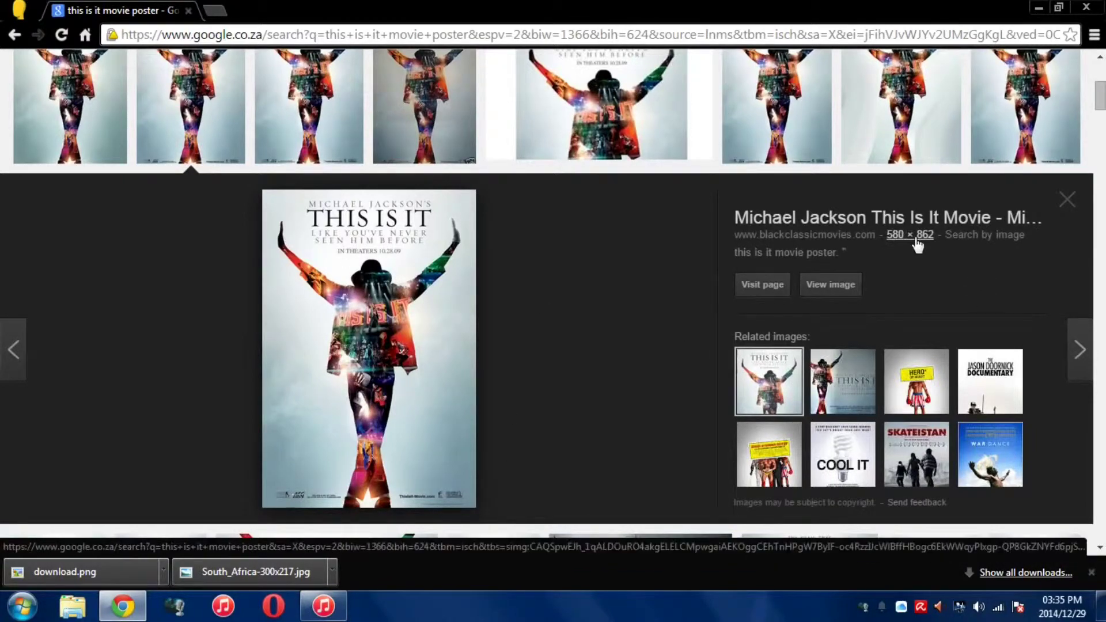
{"action": "scroll", "coordinate": [429, 103], "scroll_direction": "up", "scroll_amount": 3}
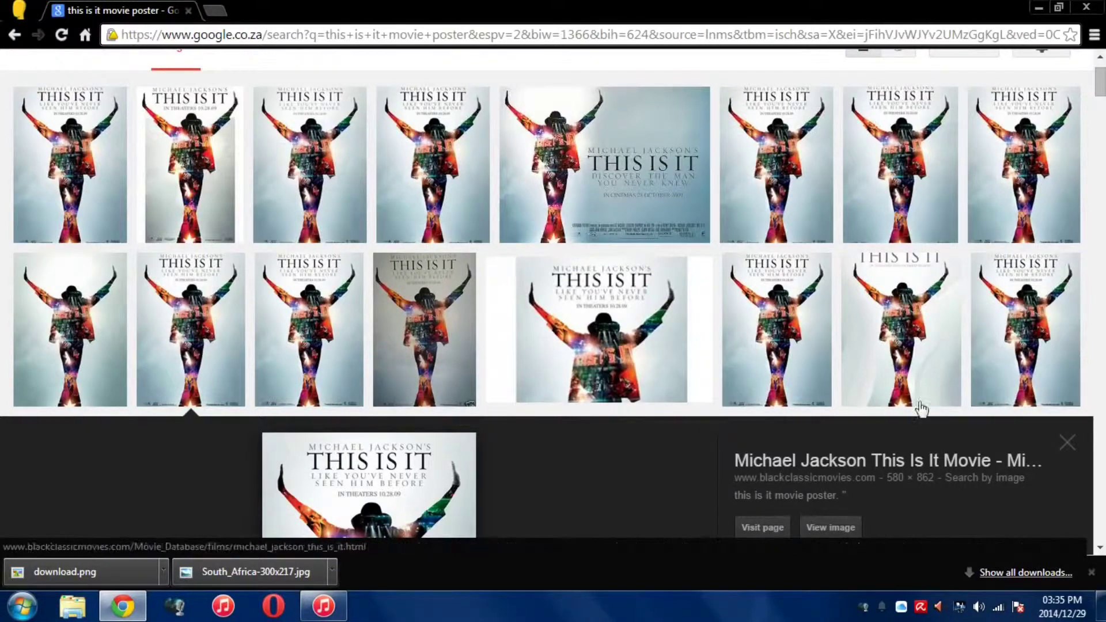
{"action": "scroll", "coordinate": [391, 170], "scroll_direction": "down", "scroll_amount": 4}
{"action": "scroll", "coordinate": [116, 251], "scroll_direction": "down", "scroll_amount": 4}
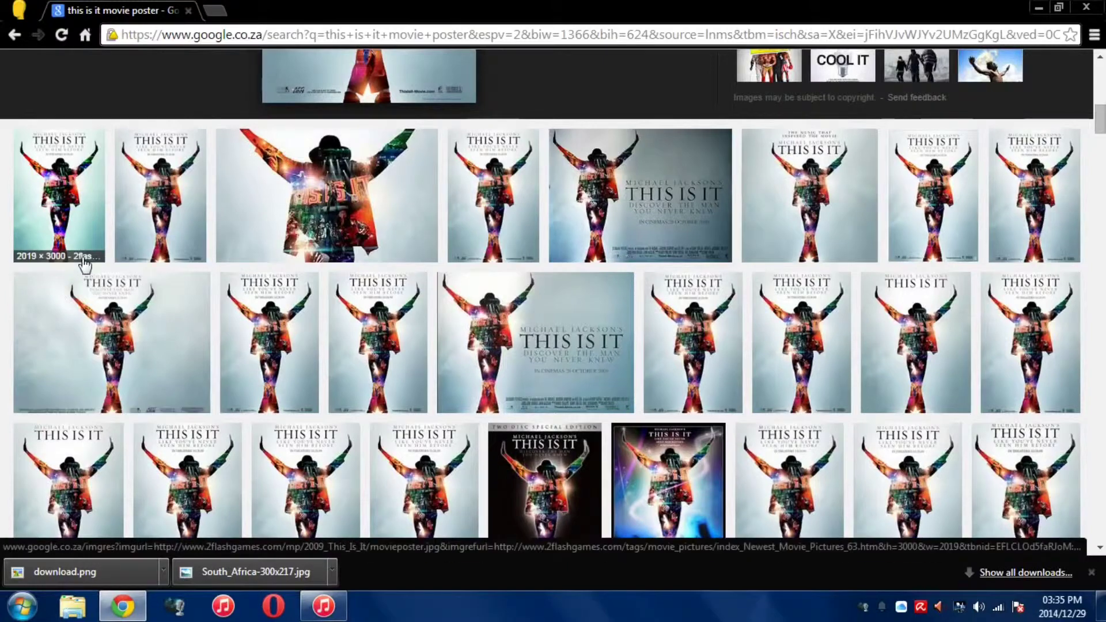
{"action": "left_click", "coordinate": [62, 241]}
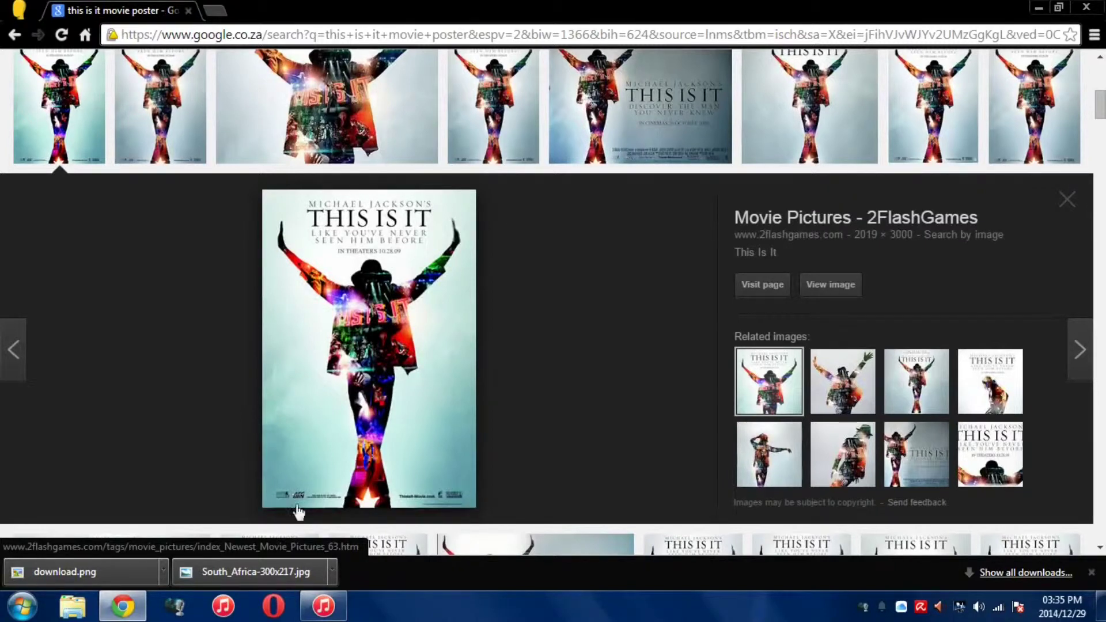
{"action": "right_click", "coordinate": [362, 314]}
- Save the poster to the Desktop as movieposter.jpg, then return to iTunes
{"action": "left_click", "coordinate": [437, 427]}
{"action": "left_click_drag", "start_coordinate": [239, 196], "coordinate": [231, 153]}
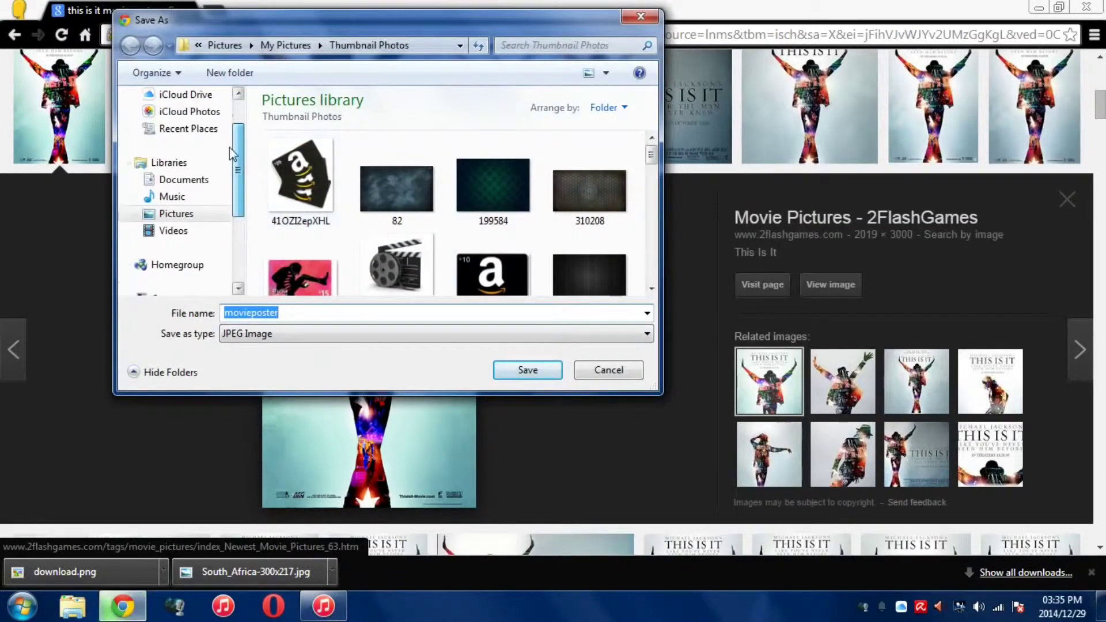
{"action": "scroll", "coordinate": [230, 152], "scroll_direction": "up", "scroll_amount": 2}
{"action": "left_click", "coordinate": [176, 118]}
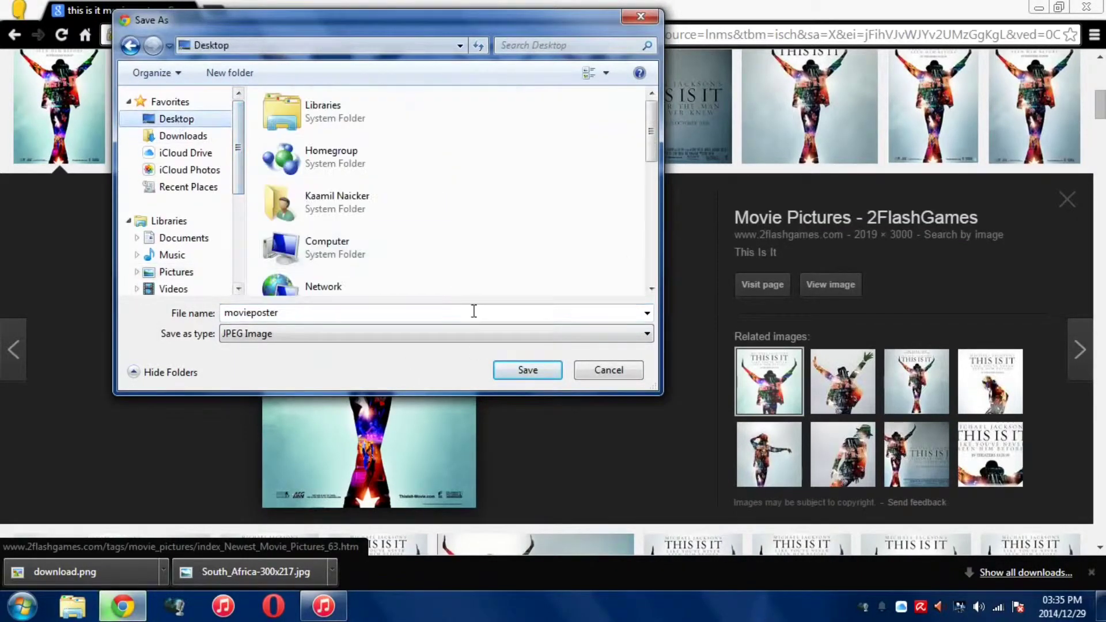
{"action": "left_click", "coordinate": [512, 376]}
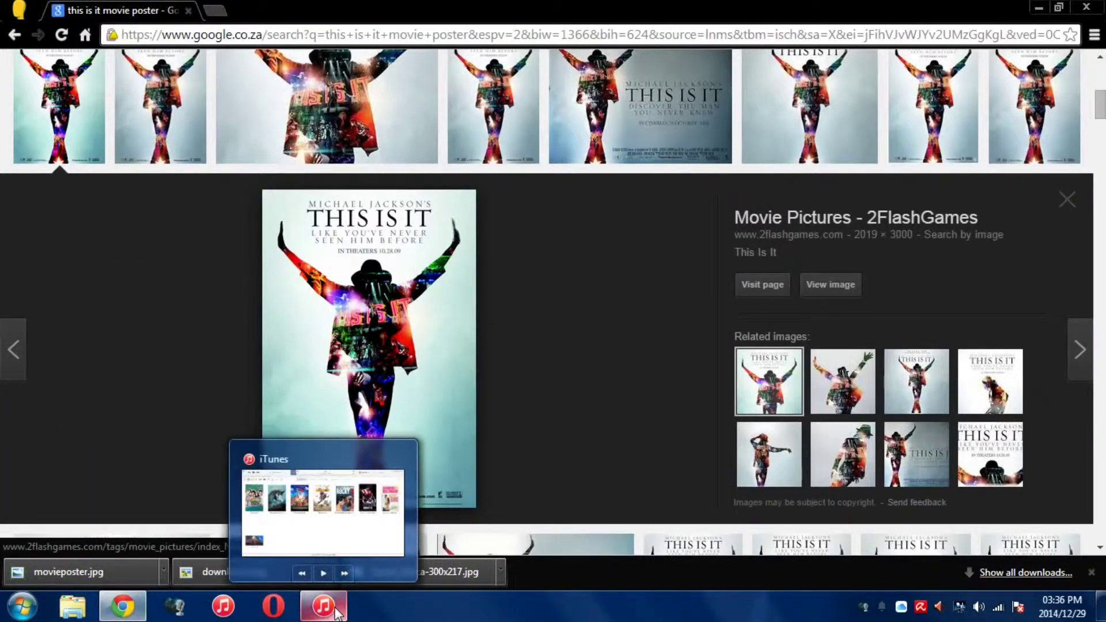
{"action": "left_click", "coordinate": [337, 612]}
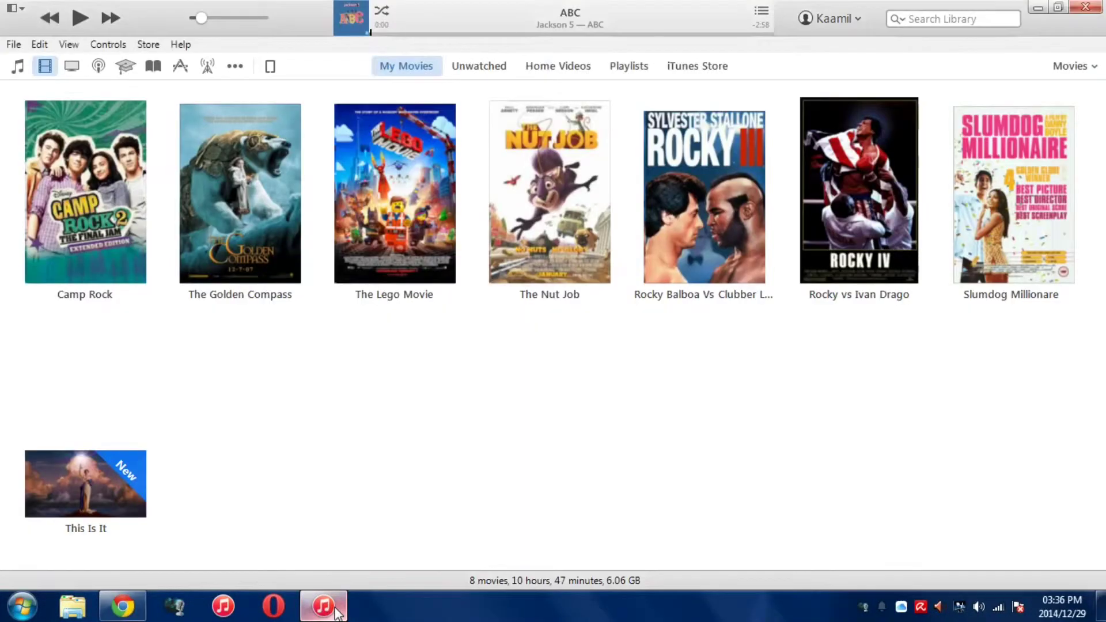
- Open Get Info for This Is It on its empty Artwork tab
{"action": "right_click", "coordinate": [72, 495]}
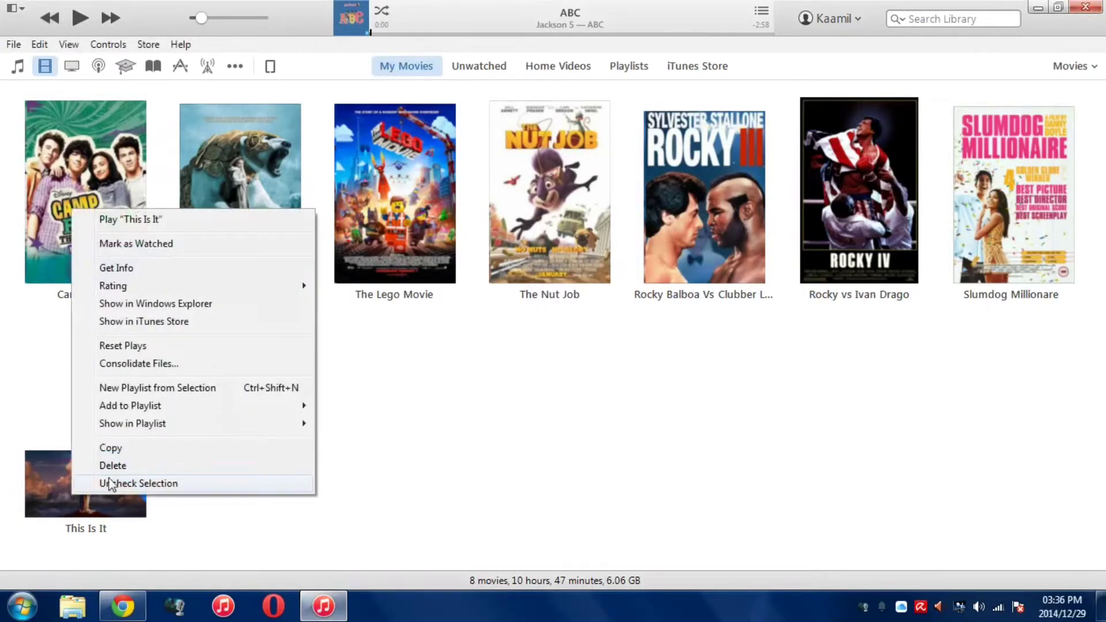
{"action": "left_click", "coordinate": [145, 266]}
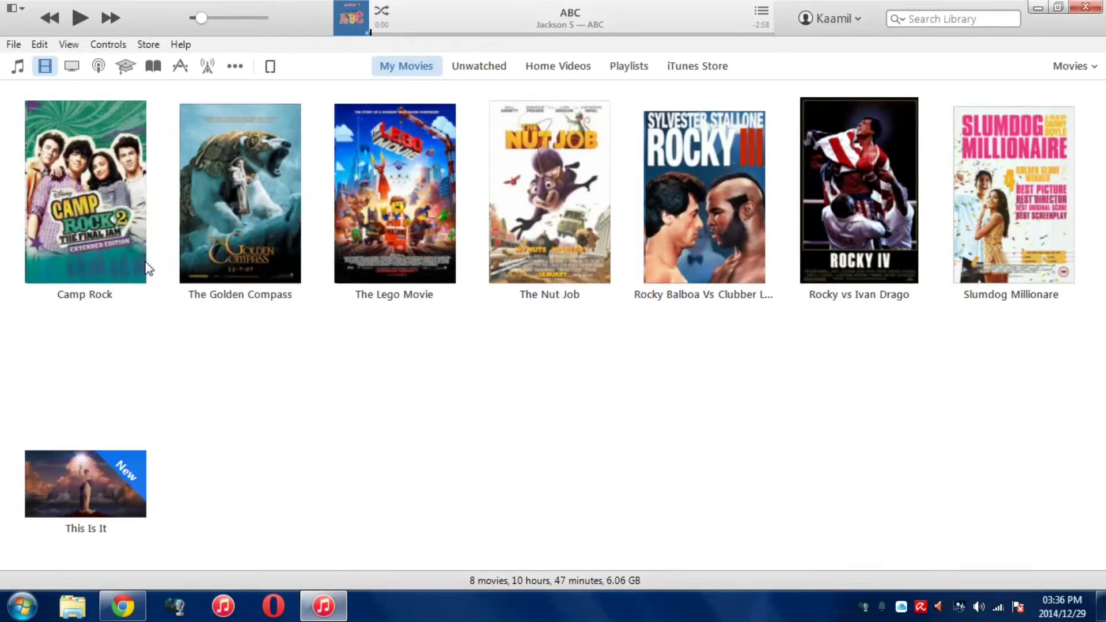
{"action": "left_click", "coordinate": [535, 197]}
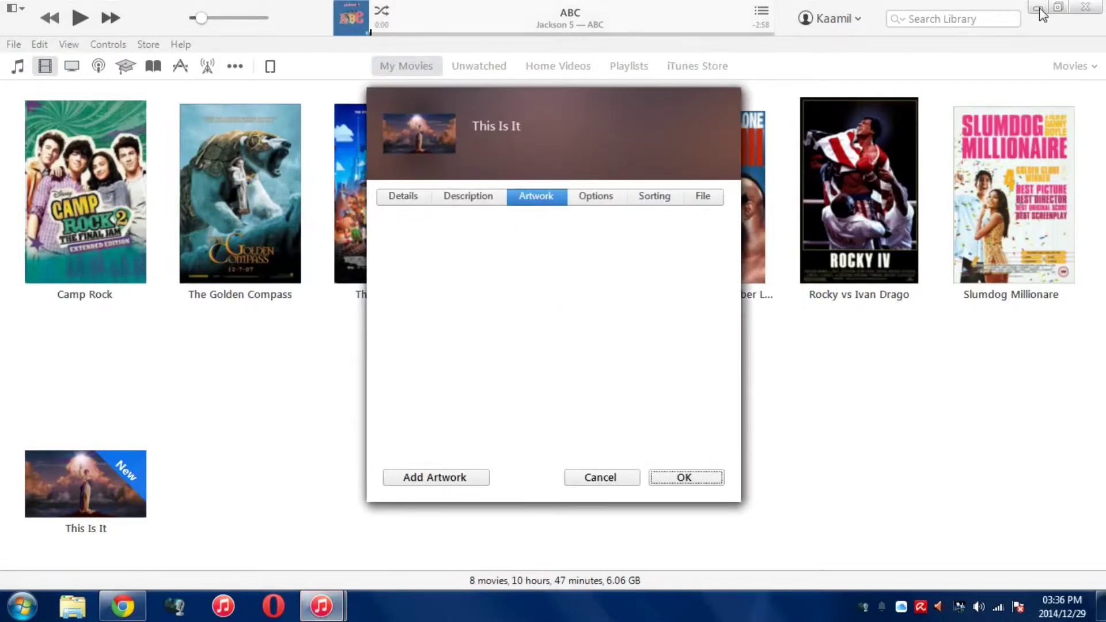
- Add movieposter.jpg from the Desktop as the This Is It artwork
{"action": "left_click", "coordinate": [430, 480]}
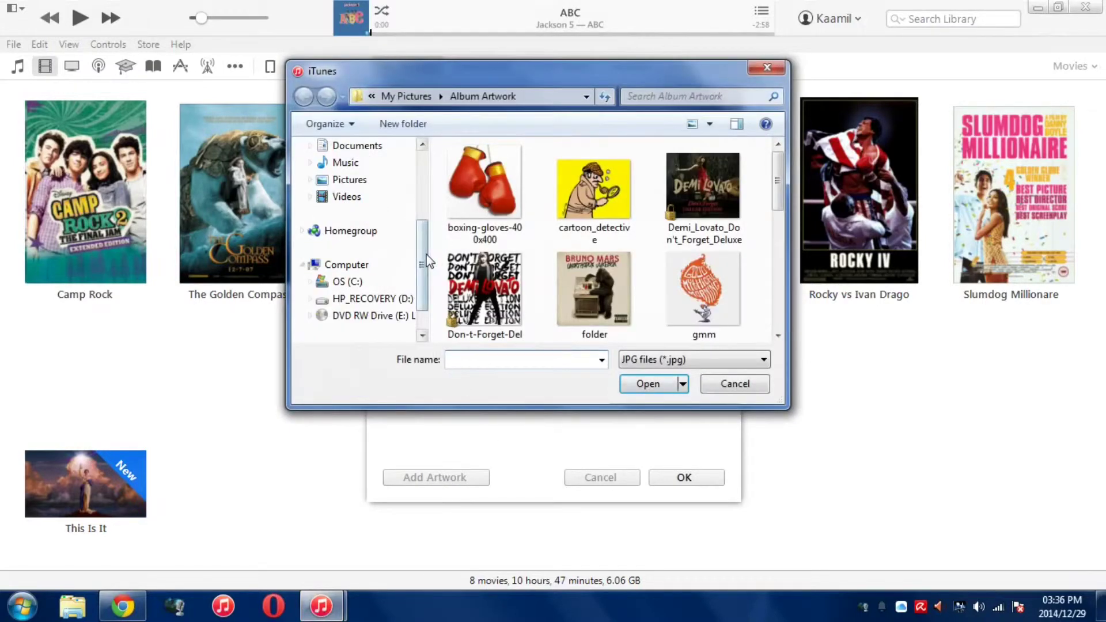
{"action": "left_click_drag", "start_coordinate": [424, 257], "coordinate": [428, 190]}
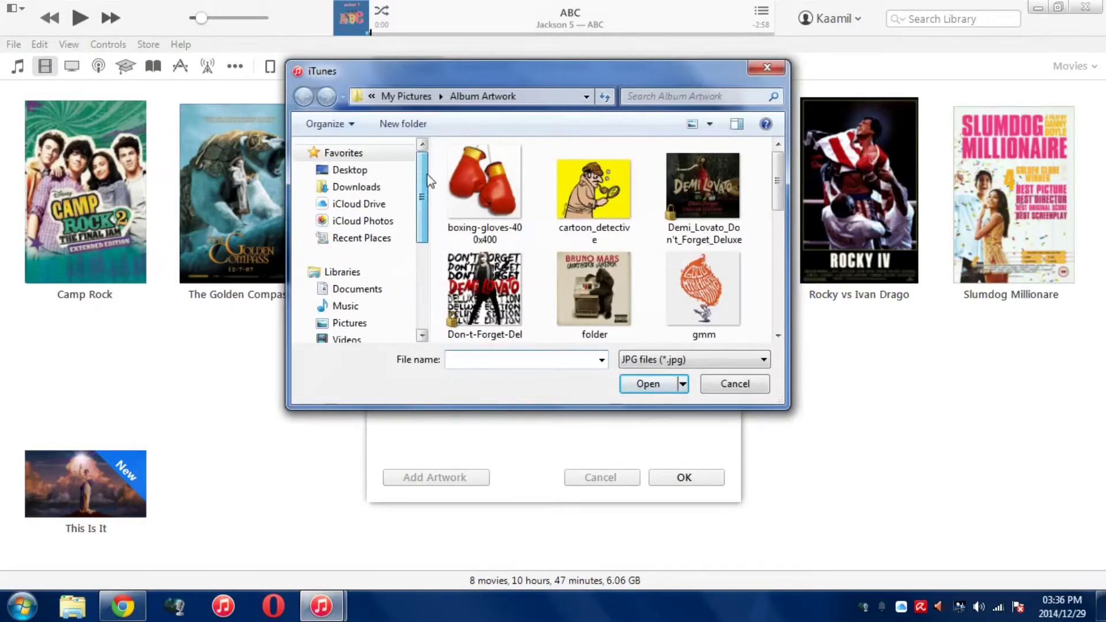
{"action": "left_click", "coordinate": [373, 171]}
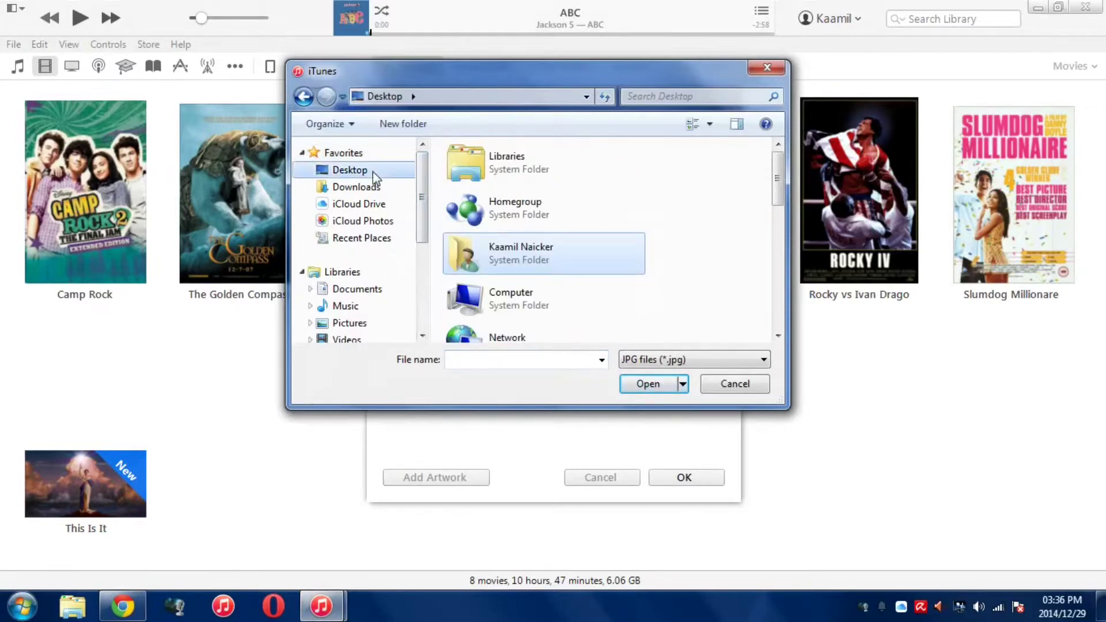
{"action": "left_click_drag", "start_coordinate": [779, 184], "coordinate": [777, 317]}
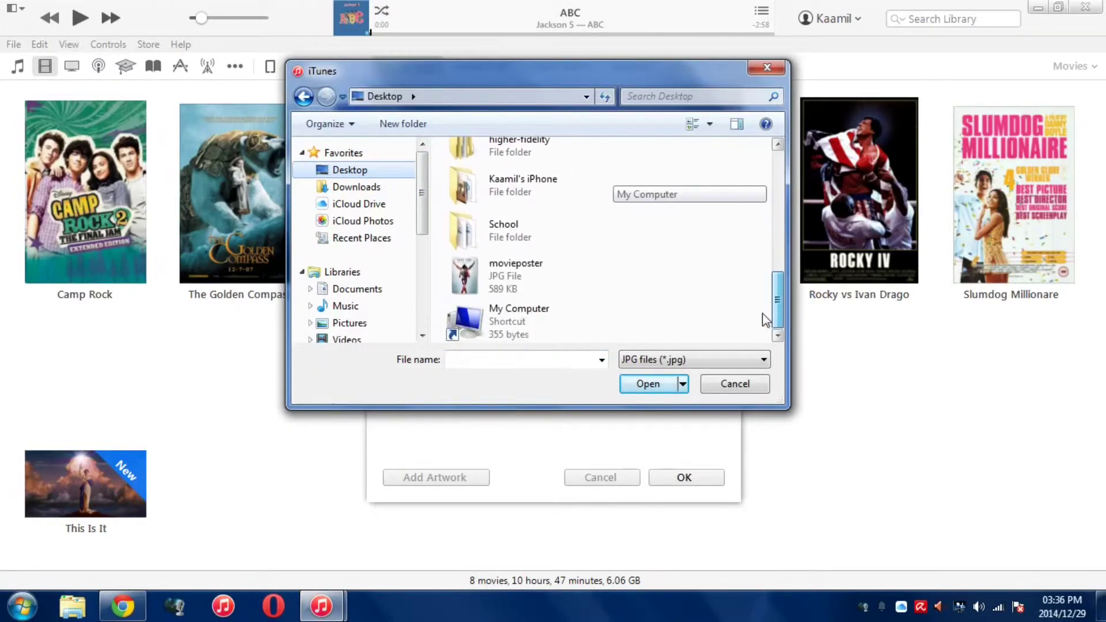
{"action": "left_click", "coordinate": [514, 279]}
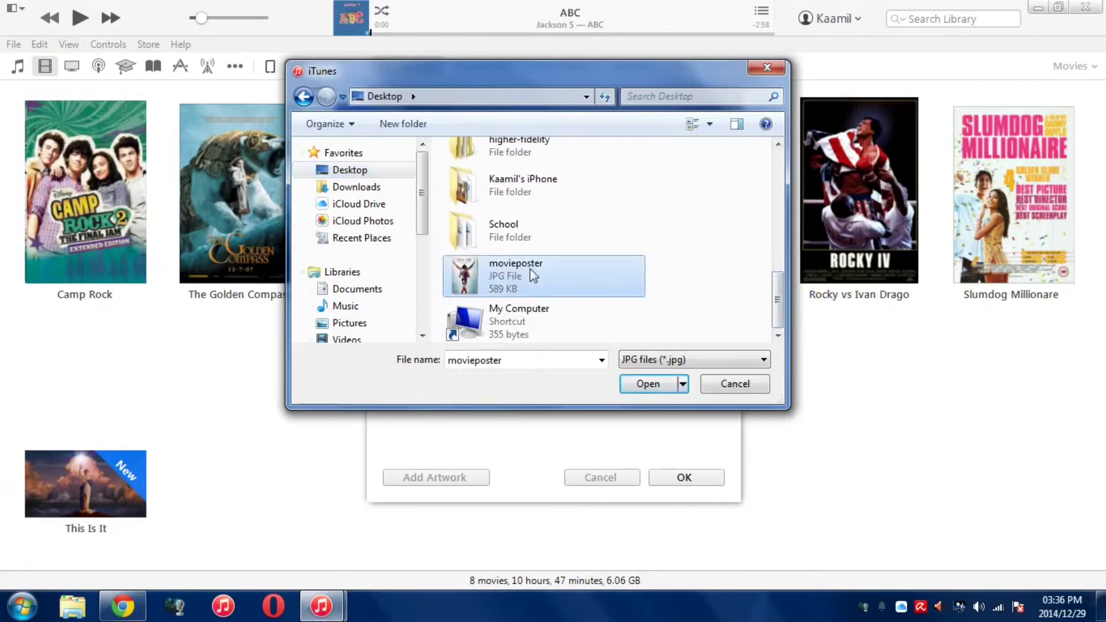
{"action": "left_click", "coordinate": [666, 387]}
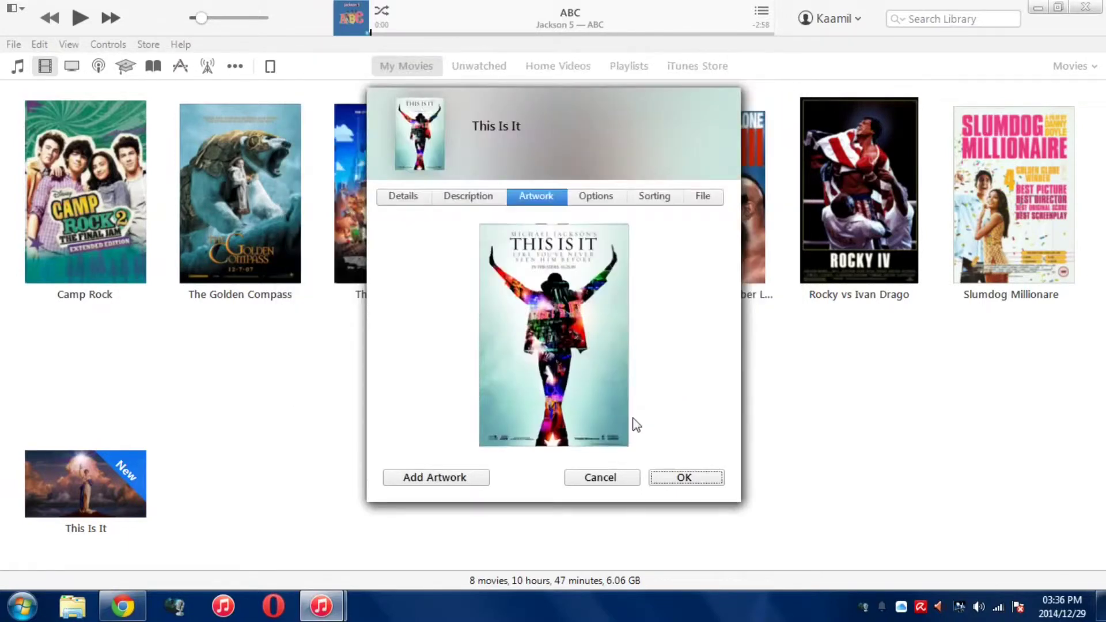
- Confirm the info dialog so the This Is It tile shows the Michael Jackson poster
{"action": "left_click", "coordinate": [690, 477]}
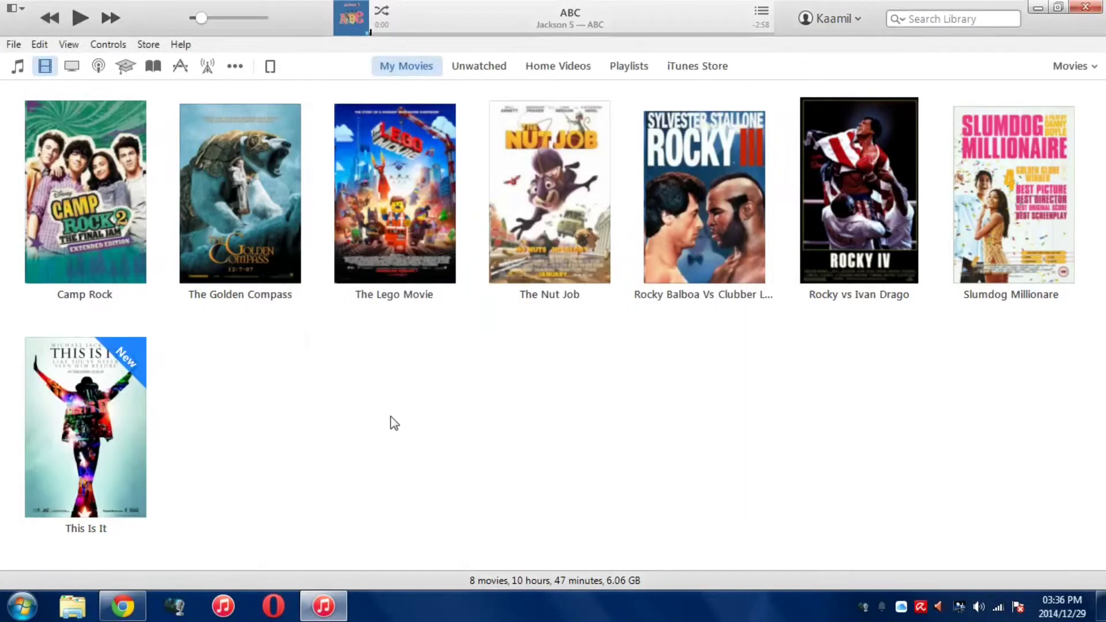